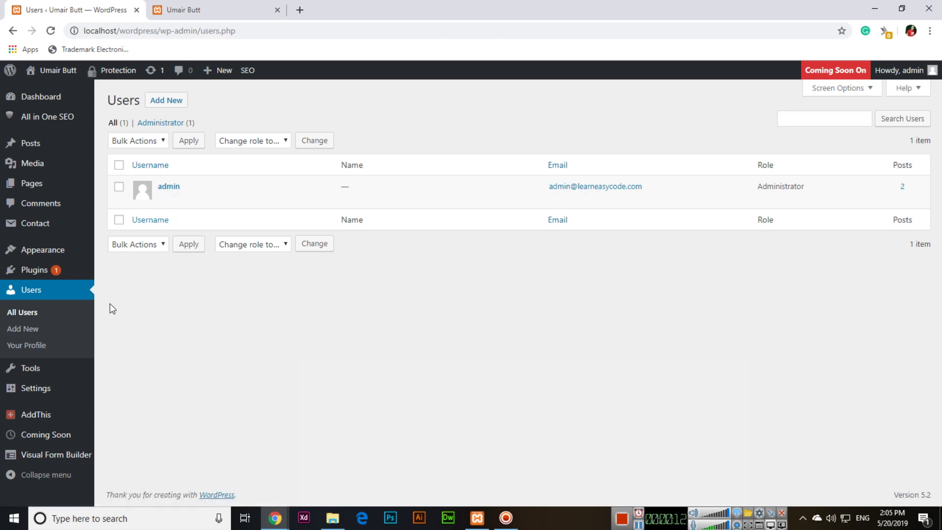
- Open the Add New User page from the Users menu in the admin sidebar
{"action": "left_click", "coordinate": [44, 337]}
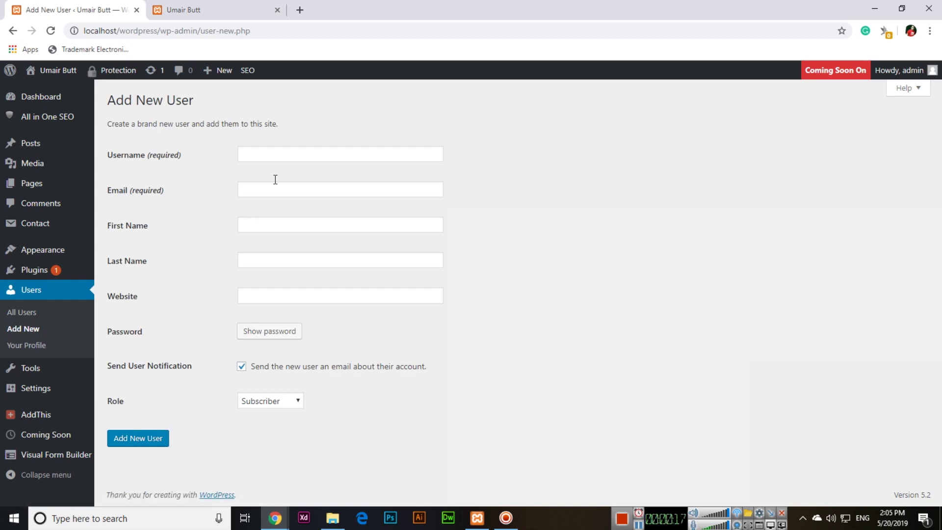
- Fill in the new user's username, e-mail address, first name and last name
{"action": "left_click", "coordinate": [283, 152]}
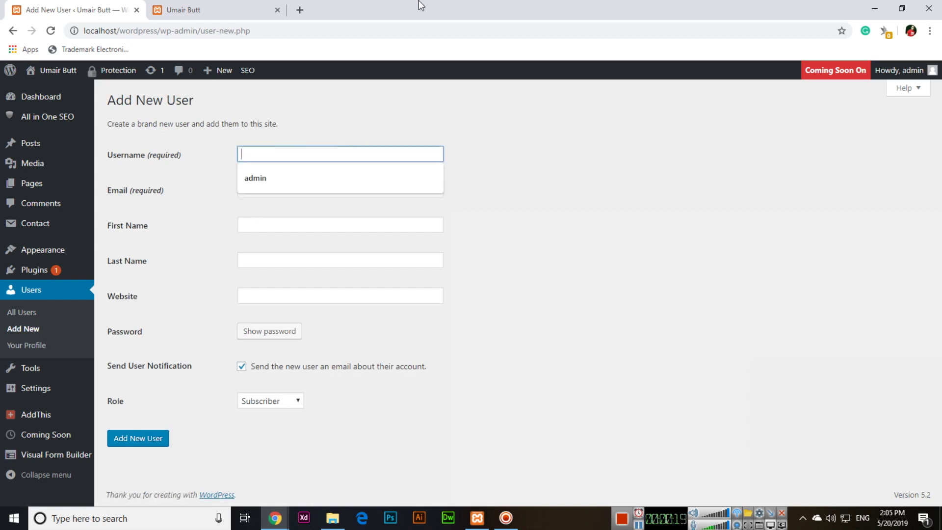
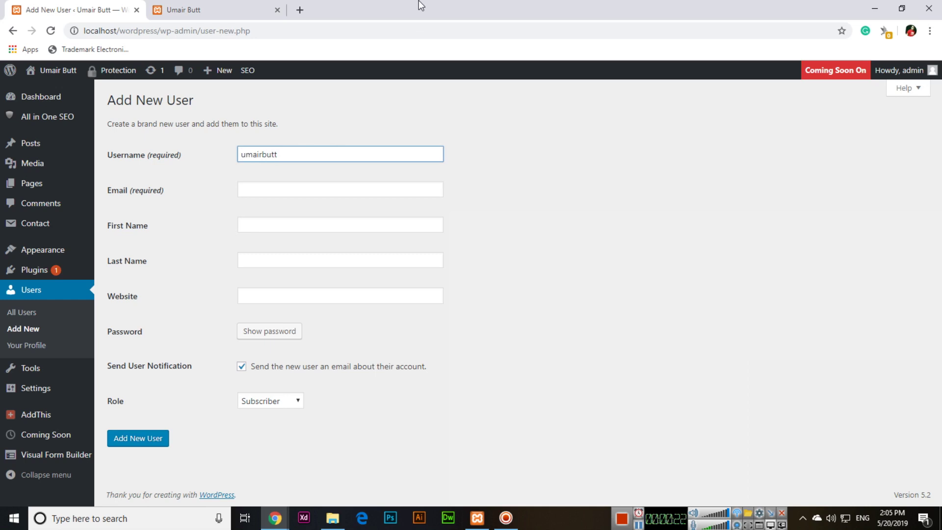
{"action": "key", "text": "Tab"}
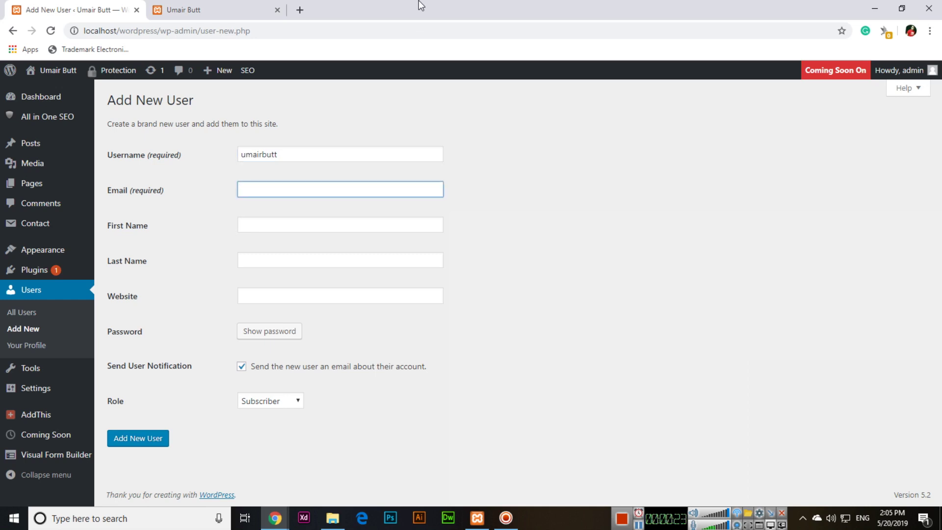
{"action": "key", "text": "Tab"}
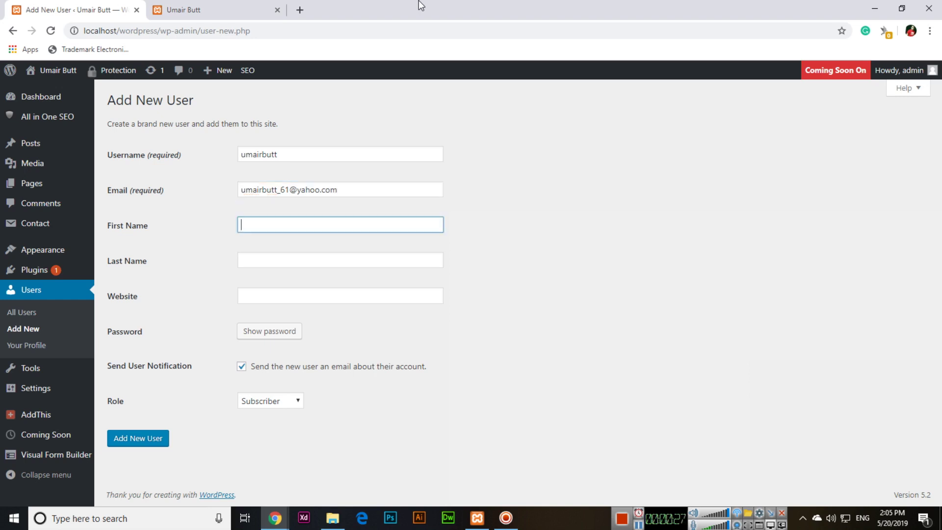
{"action": "key", "text": "Tab"}
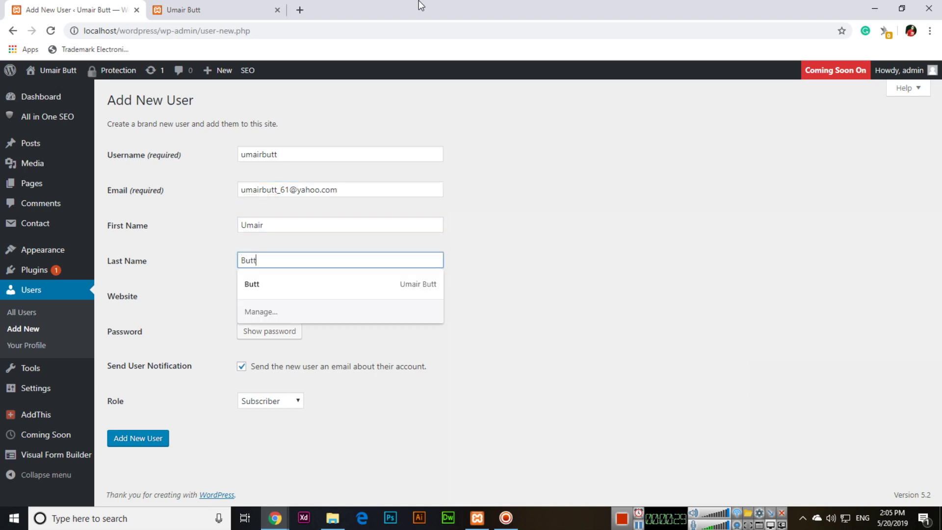
{"action": "key", "text": "Tab"}
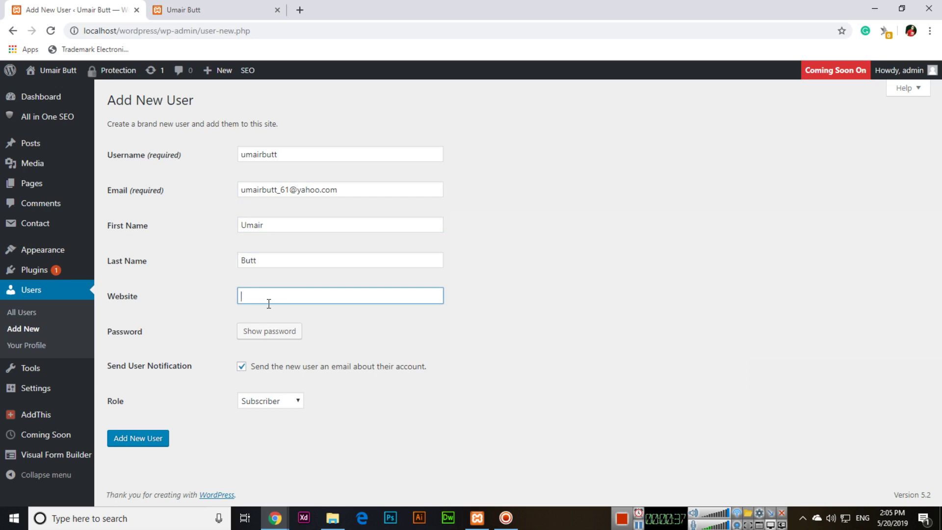
- Set a short weak password, confirm its use, keep the Subscriber role and create the user
{"action": "left_click", "coordinate": [269, 332]}
{"action": "left_click", "coordinate": [475, 334]}
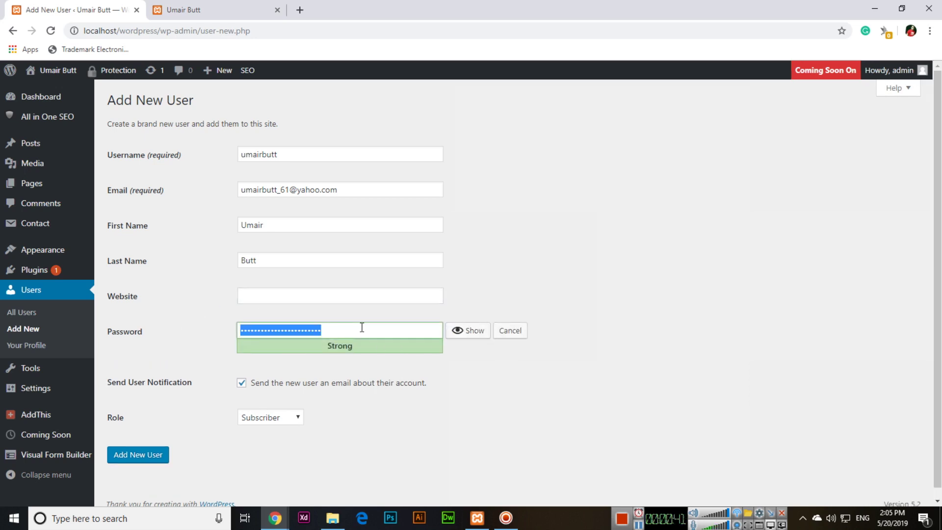
{"action": "type", "text": "1"}
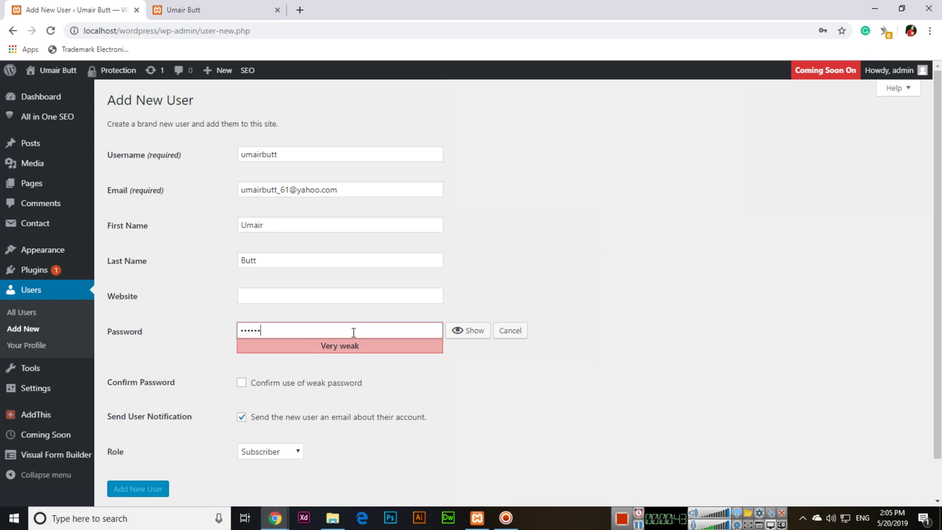
{"action": "left_click", "coordinate": [242, 383]}
{"action": "scroll", "coordinate": [273, 414], "scroll_direction": "down", "scroll_amount": 1}
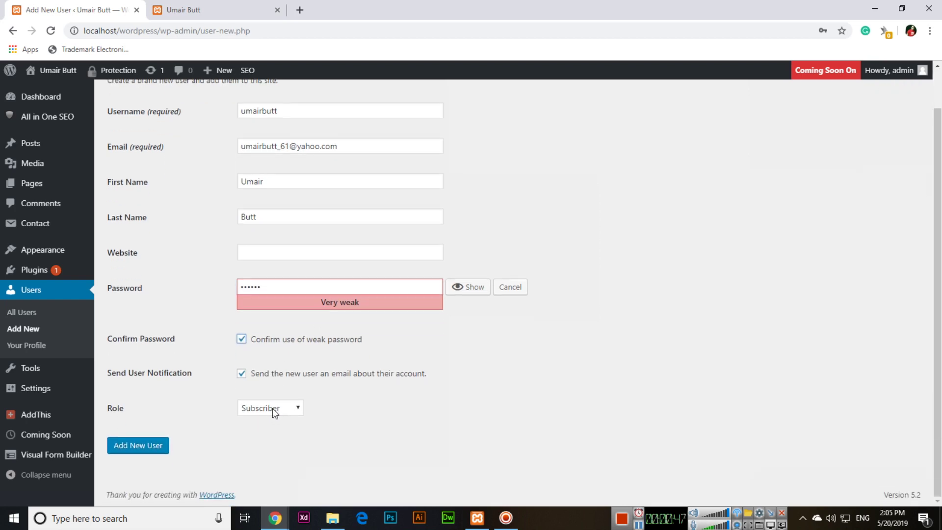
{"action": "left_click", "coordinate": [272, 408]}
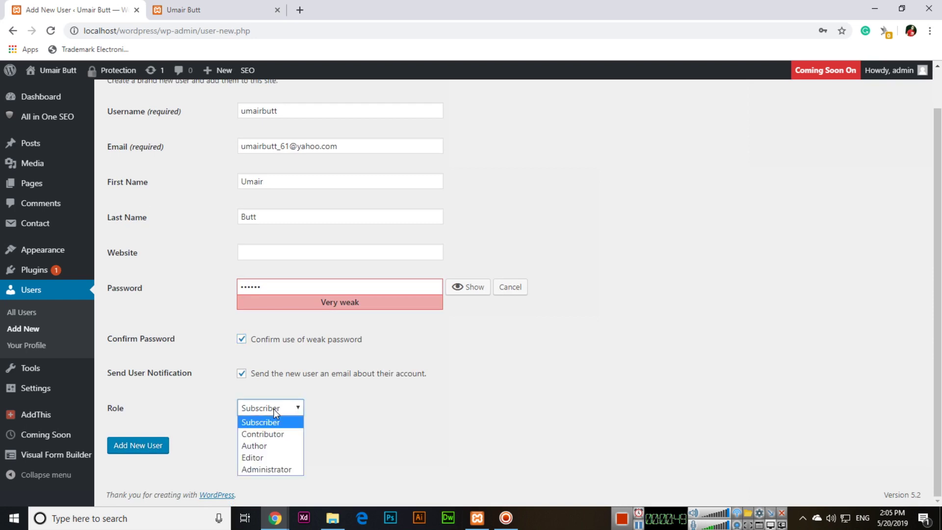
{"action": "left_click", "coordinate": [272, 408]}
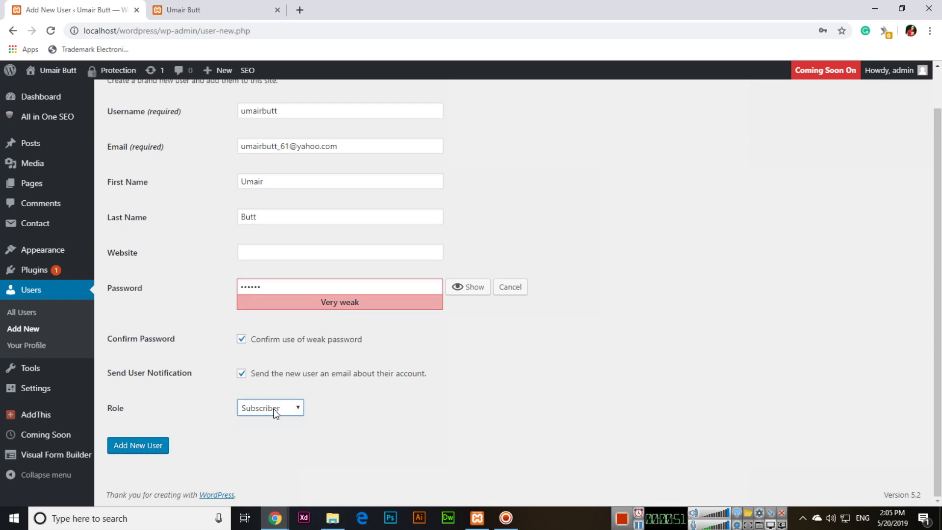
{"action": "left_click", "coordinate": [150, 445]}
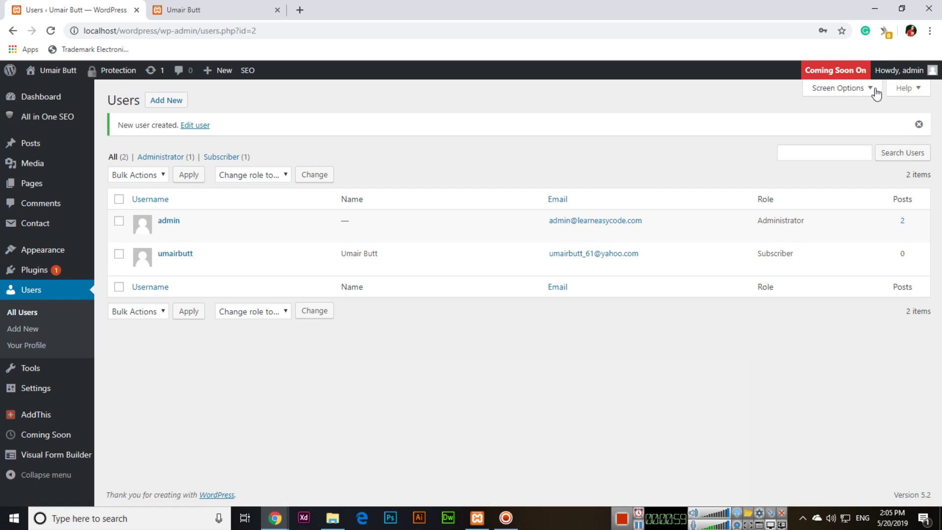
- Set the Coming Soon plugin's status to Off and save its settings
{"action": "mouse_move", "coordinate": [901, 77]}
{"action": "mouse_move", "coordinate": [78, 436]}
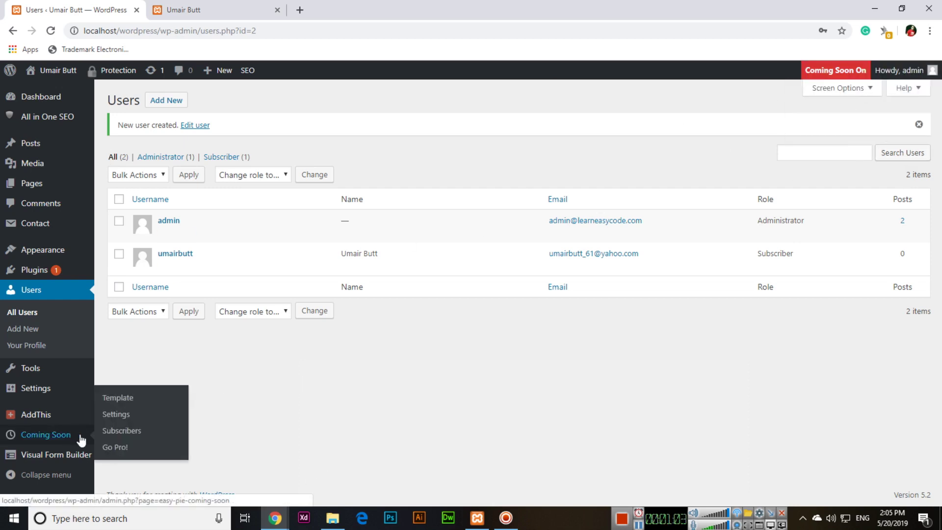
{"action": "left_click", "coordinate": [125, 414]}
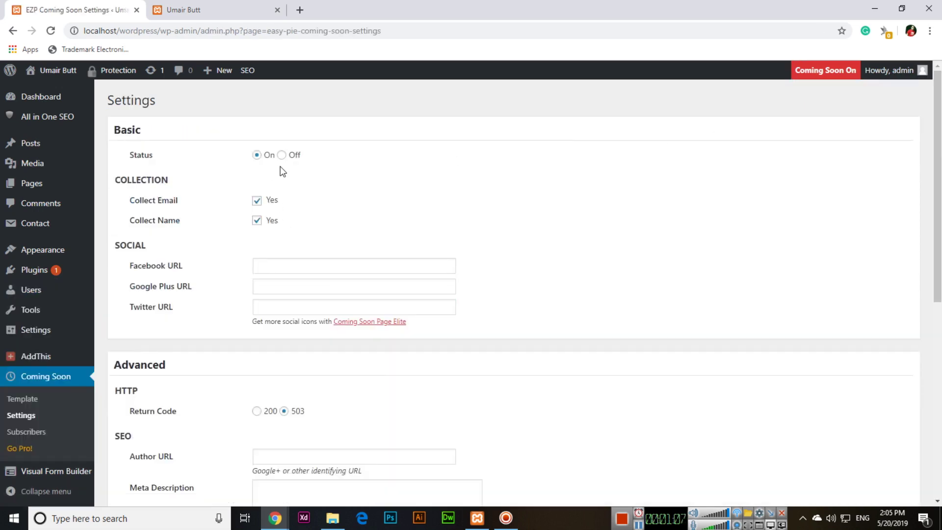
{"action": "left_click", "coordinate": [281, 155]}
{"action": "scroll", "coordinate": [168, 307], "scroll_direction": "down", "scroll_amount": 8}
{"action": "left_click", "coordinate": [147, 435]}
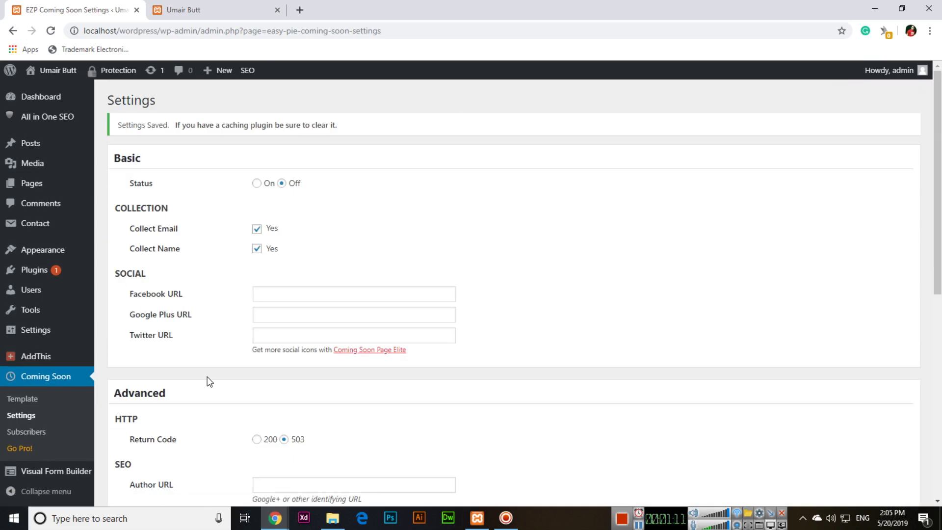
- Launch Firefox and go to localhost/wordpress/wp-admin
{"action": "left_click", "coordinate": [15, 518]}
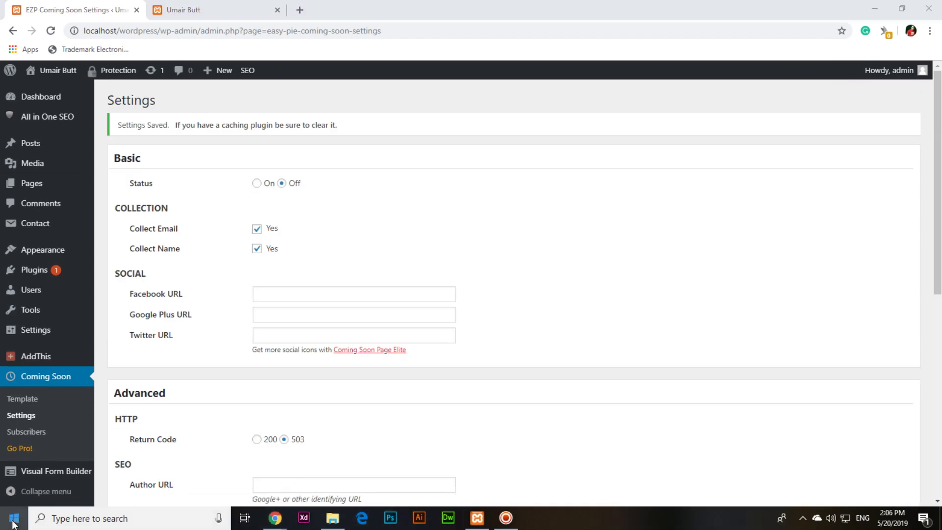
{"action": "type", "text": "firefox"}
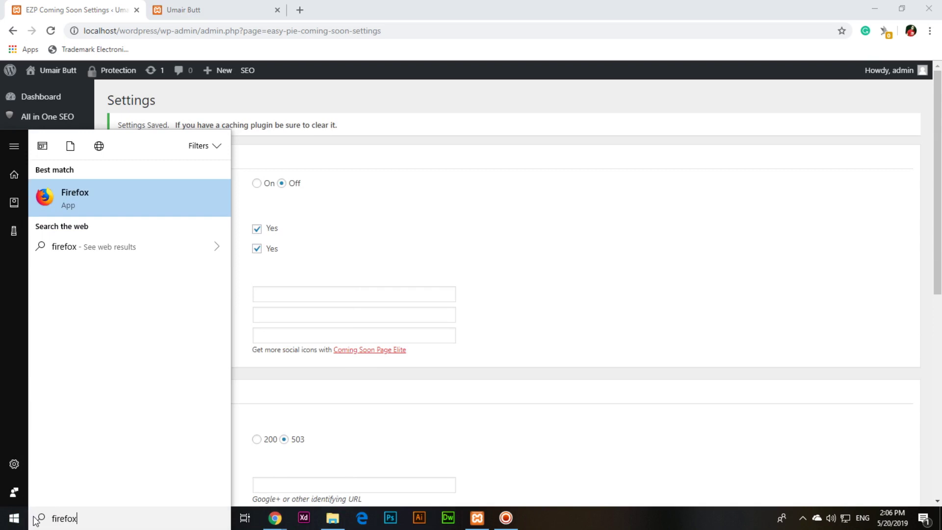
{"action": "key", "text": "Return"}
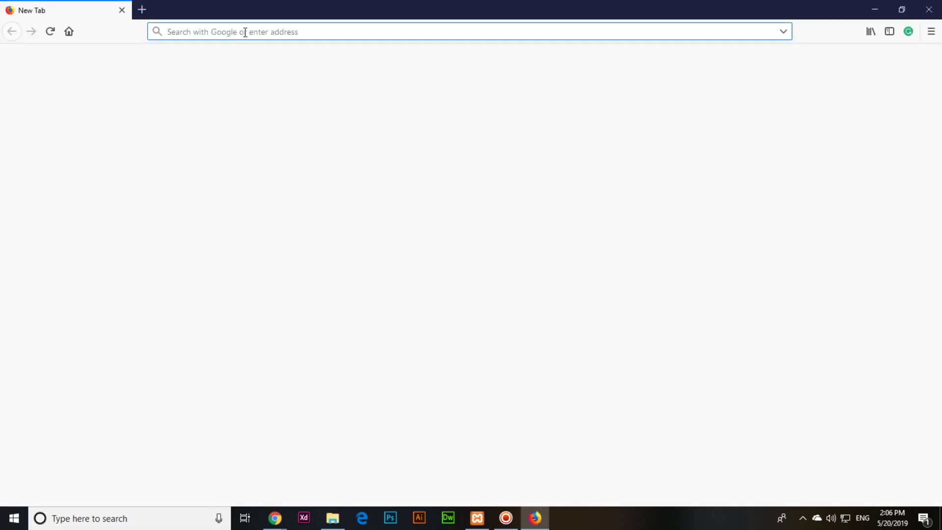
{"action": "key", "text": "Escape"}
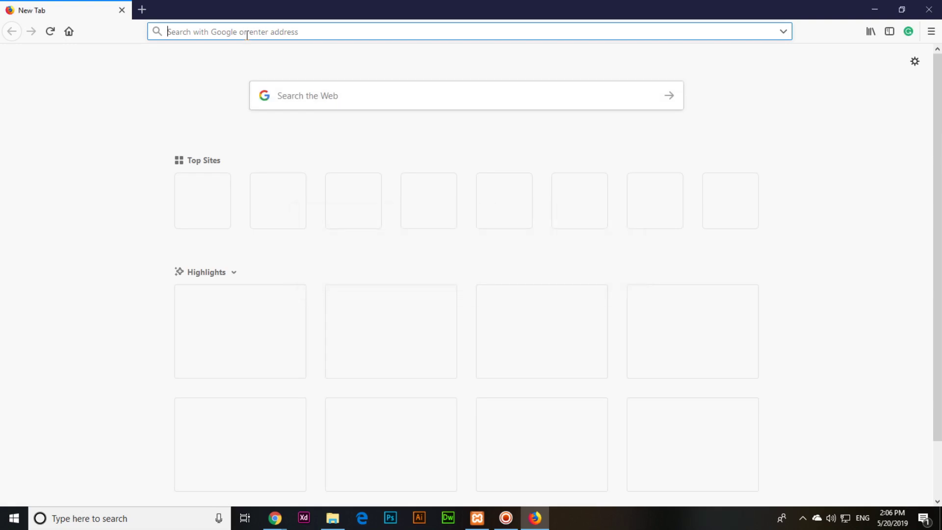
{"action": "type", "text": "localhost/wo"}
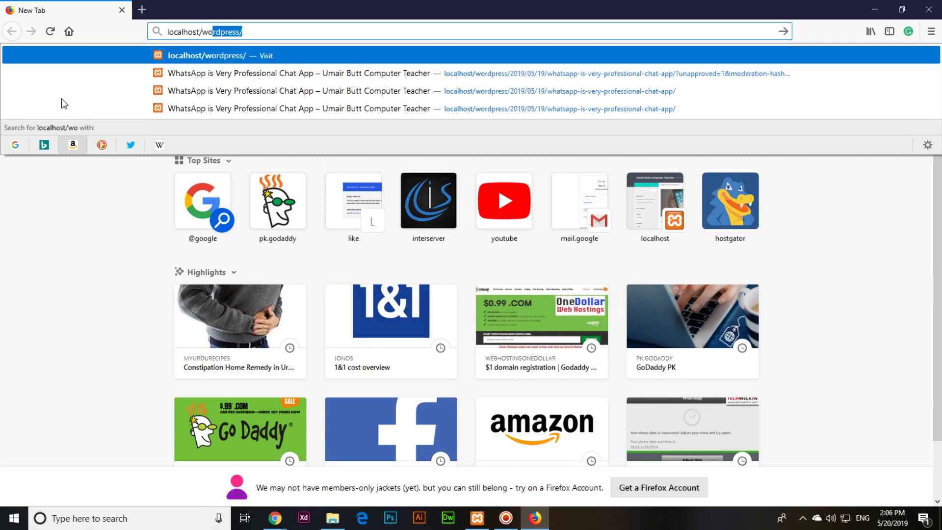
{"action": "type", "text": "rdpress/wp-admin"}
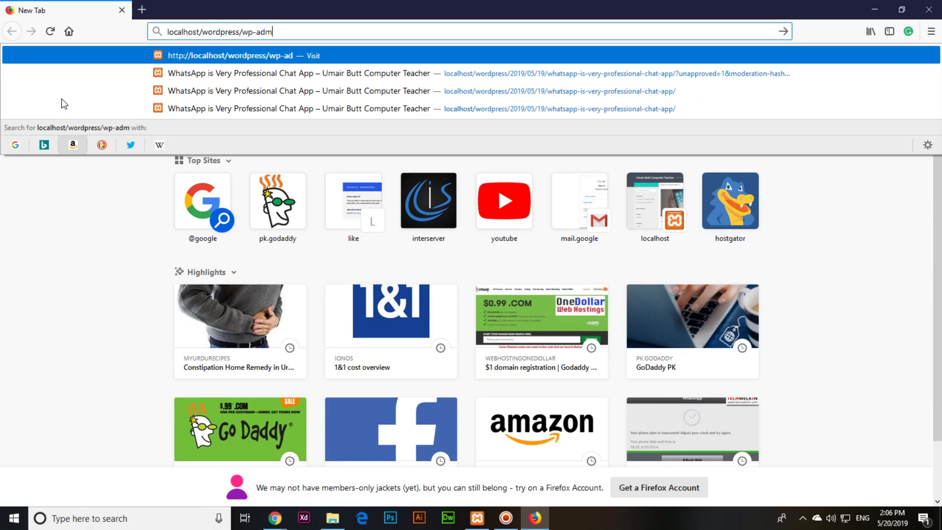
{"action": "key", "text": "Return"}
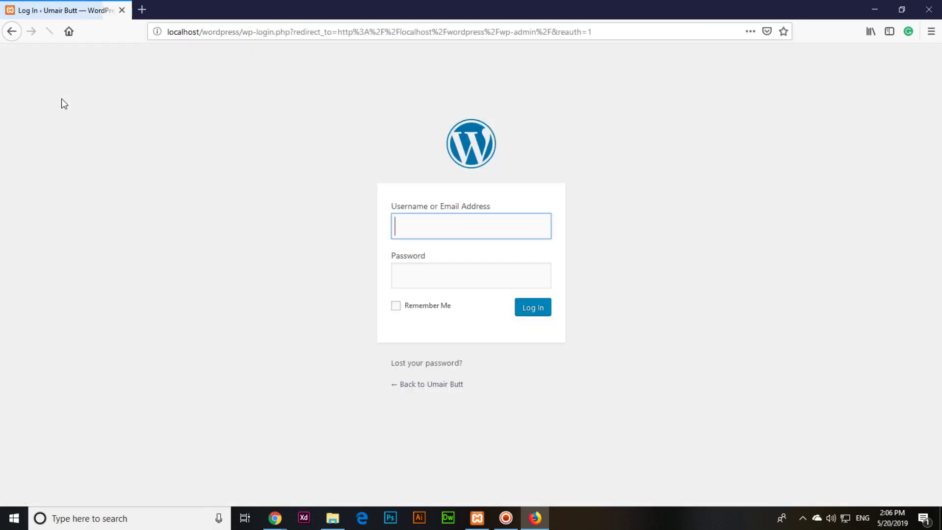
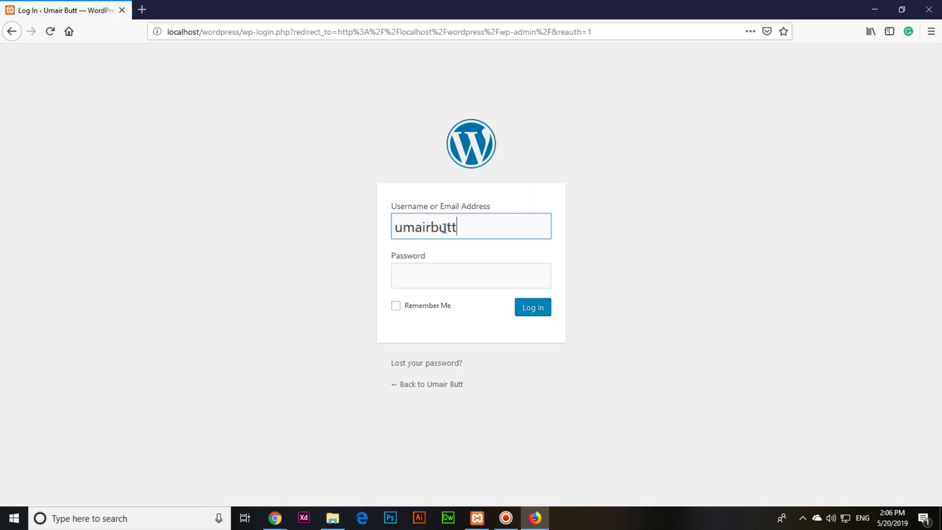
- Log in with the new subscriber's username and password, declining to save the login
{"action": "key", "text": "Tab"}
{"action": "type", "text": "••••••"}
{"action": "key", "text": "Return"}
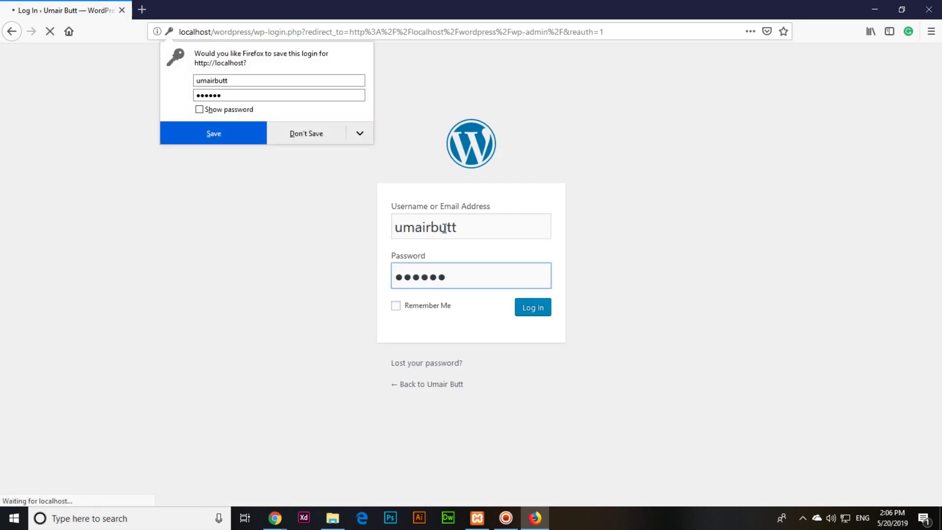
{"action": "left_click", "coordinate": [304, 133]}
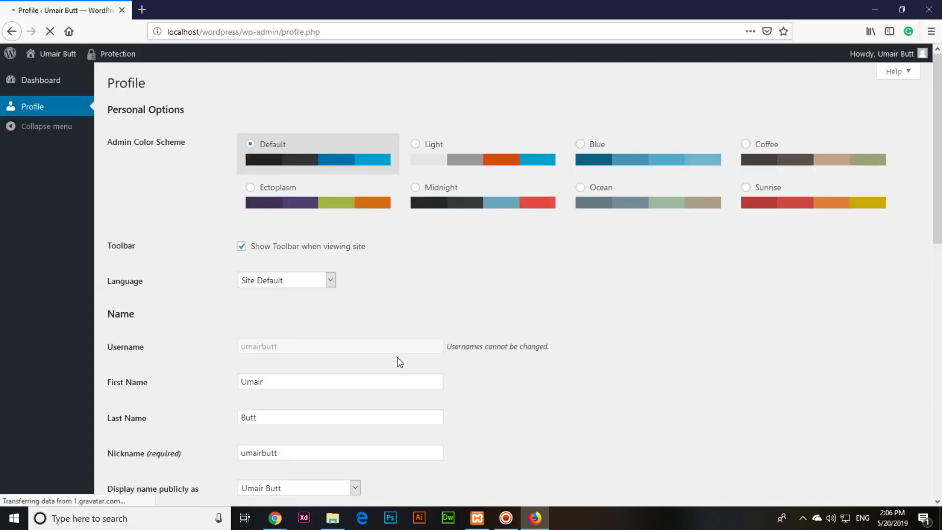
{"action": "scroll", "coordinate": [225, 280], "scroll_direction": "down", "scroll_amount": 7}
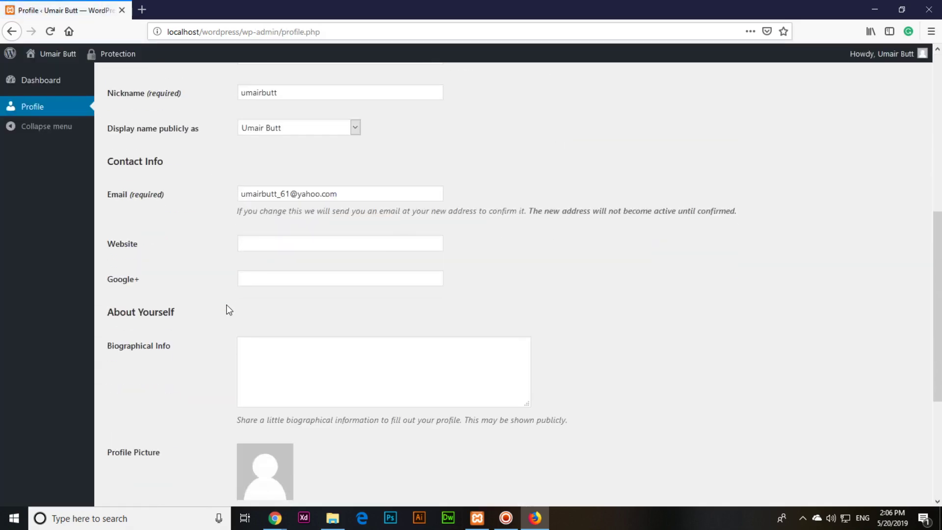
{"action": "scroll", "coordinate": [227, 307], "scroll_direction": "up", "scroll_amount": 7}
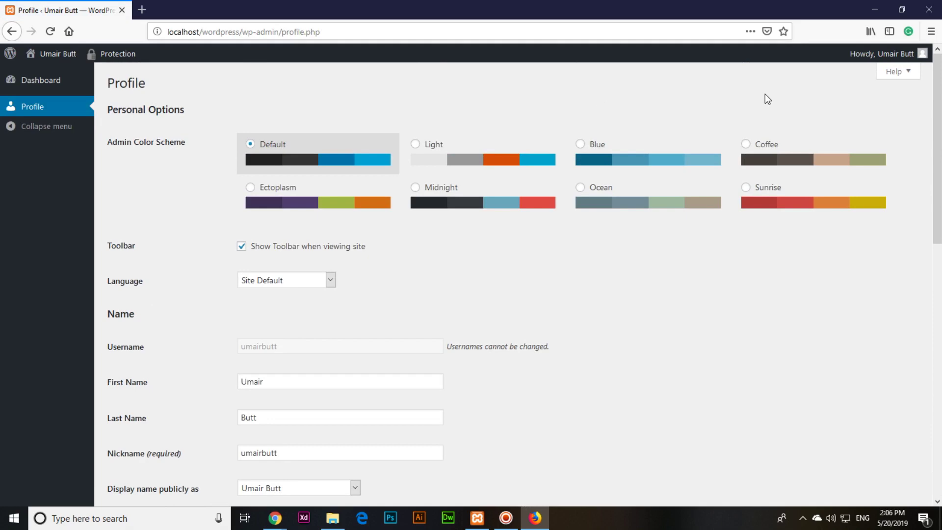
{"action": "key", "text": "alt+Tab"}
- From All Users, edit the new user, set their role to Contributor and update
{"action": "scroll", "coordinate": [326, 311], "scroll_direction": "down", "scroll_amount": 5}
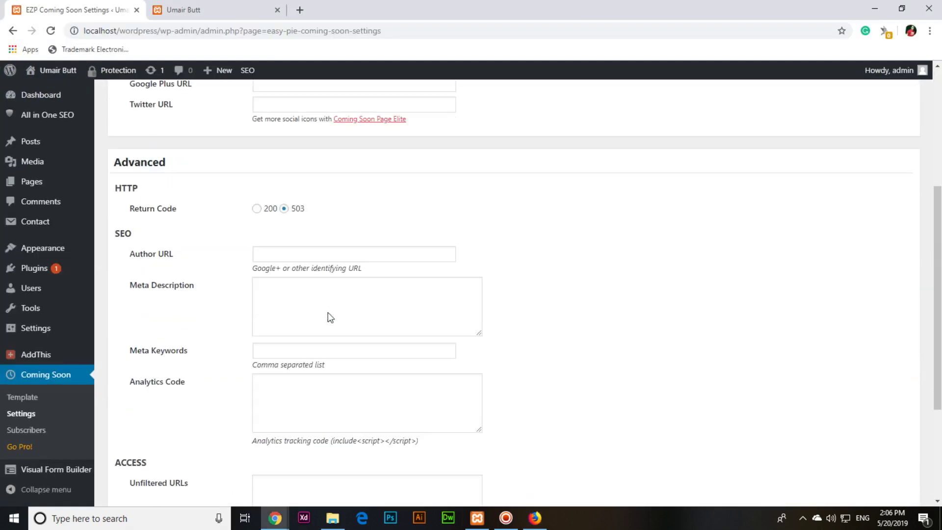
{"action": "mouse_move", "coordinate": [83, 294]}
{"action": "left_click", "coordinate": [118, 291]}
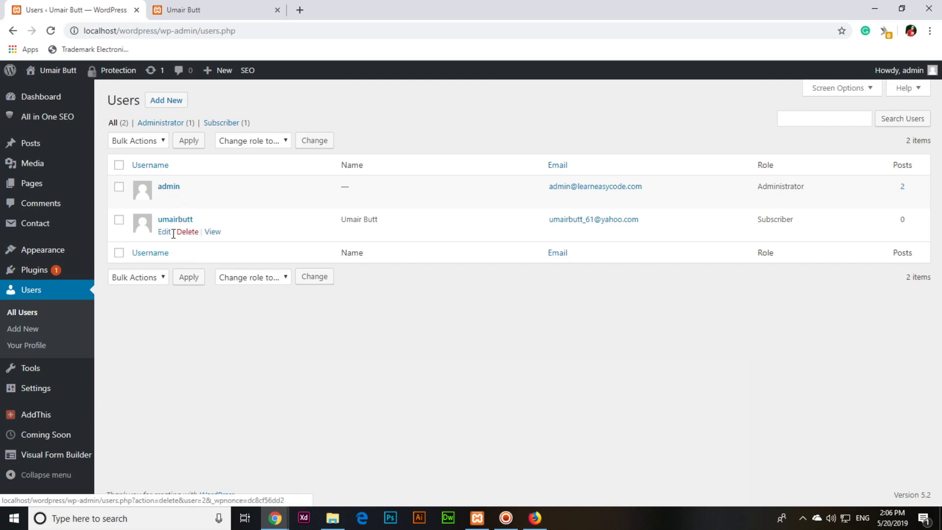
{"action": "left_click", "coordinate": [166, 235]}
{"action": "scroll", "coordinate": [164, 238], "scroll_direction": "down", "scroll_amount": 6}
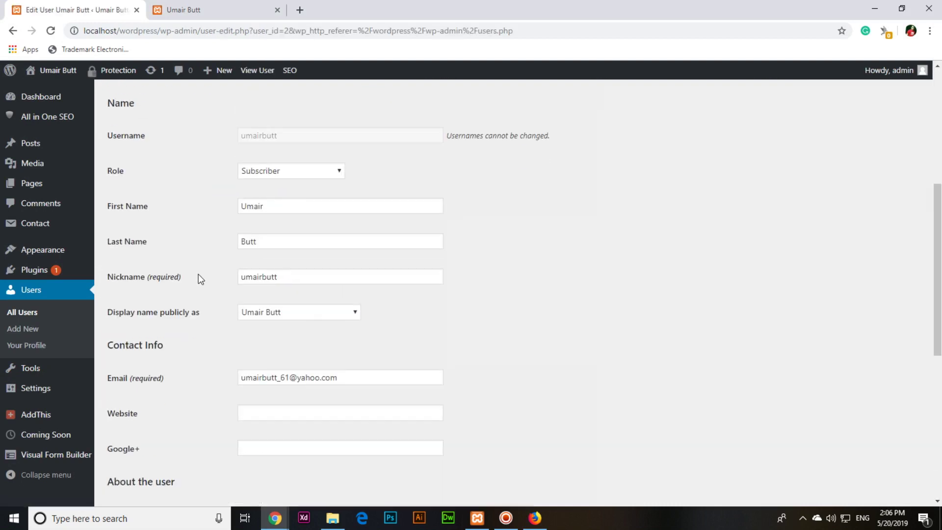
{"action": "left_click", "coordinate": [288, 172]}
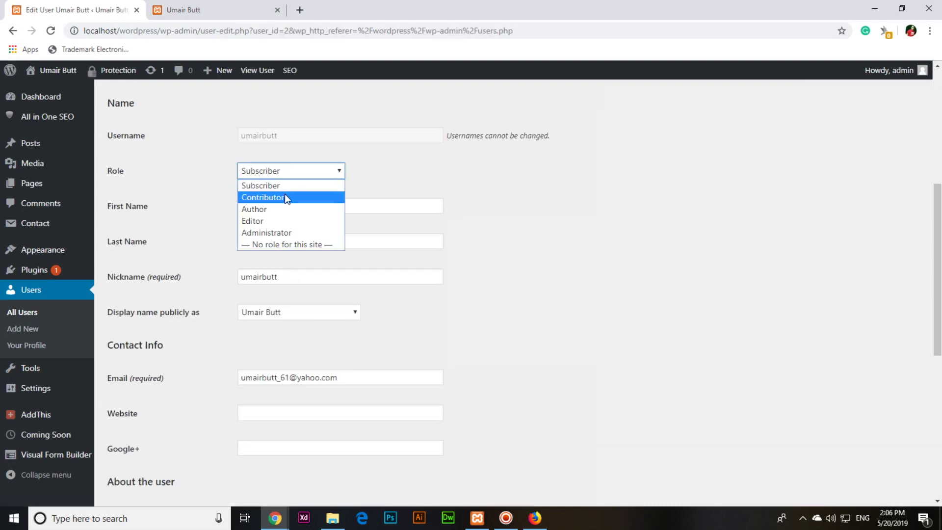
{"action": "left_click", "coordinate": [285, 197]}
{"action": "scroll", "coordinate": [160, 399], "scroll_direction": "down", "scroll_amount": 7}
{"action": "left_click", "coordinate": [151, 448]}
{"action": "key", "text": "alt+Tab"}
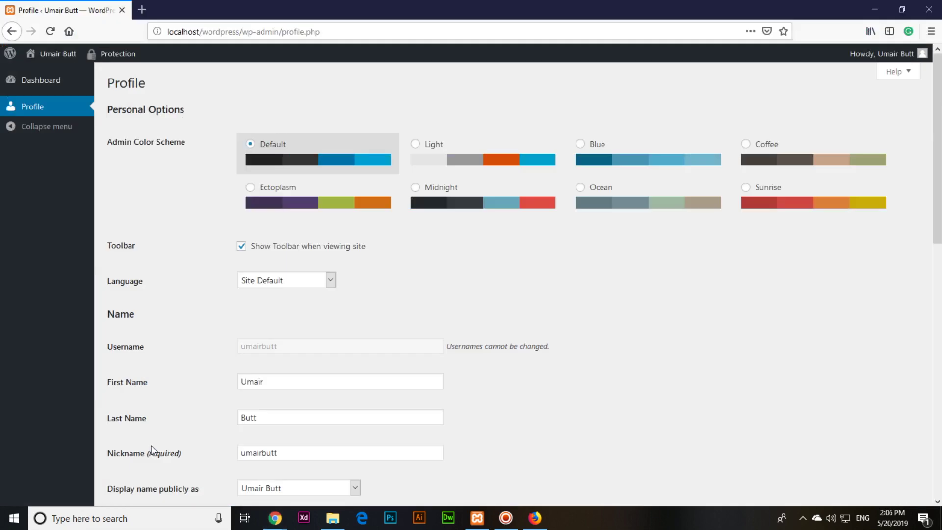
- Reload the Firefox session to show the Contributor menu and start a new post
{"action": "key", "text": "F5"}
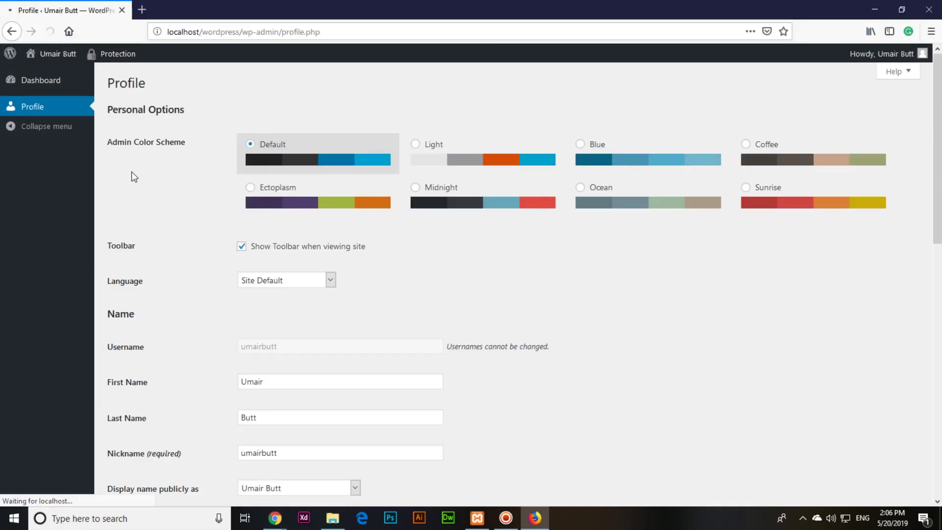
{"action": "mouse_move", "coordinate": [43, 109]}
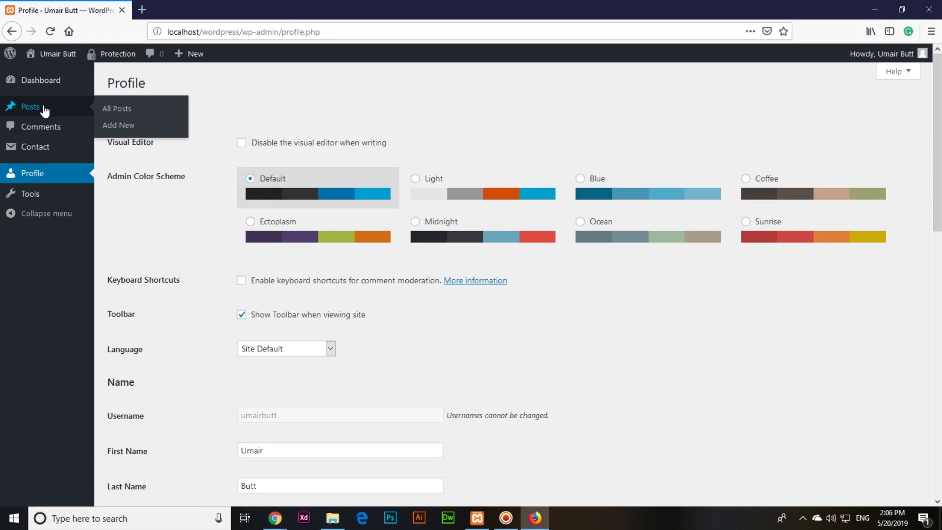
{"action": "left_click", "coordinate": [122, 126]}
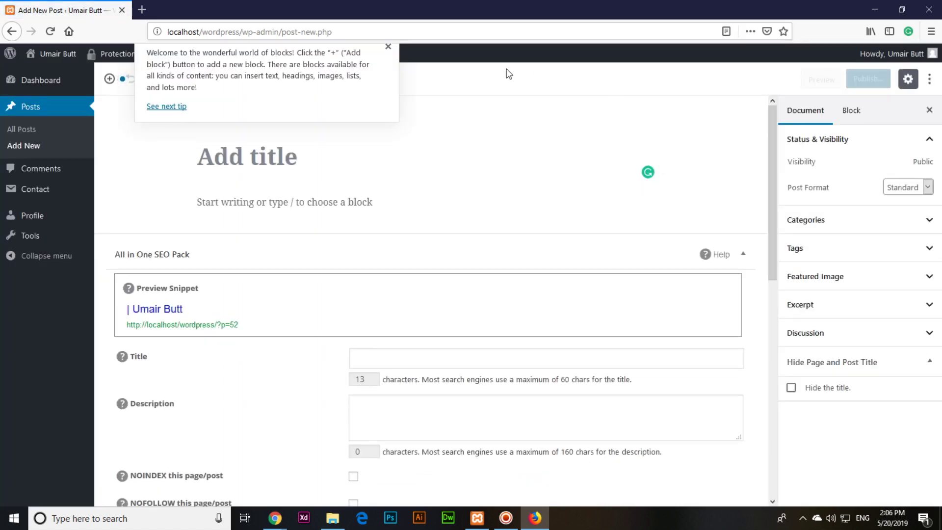
- Draft a test post titled 'aaaa' with body text 'aaaaaaaa'
{"action": "left_click", "coordinate": [388, 46]}
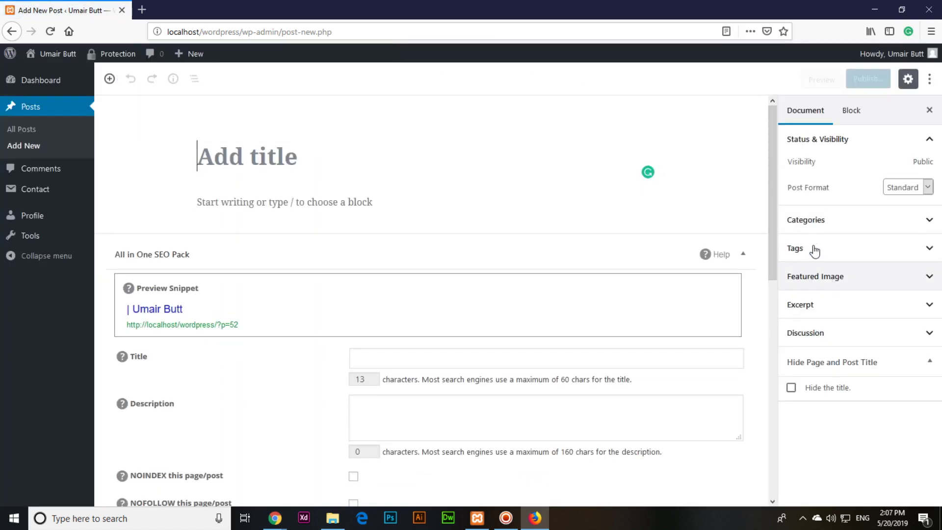
{"action": "left_click", "coordinate": [321, 164]}
{"action": "type", "text": "aaaa"}
{"action": "left_click", "coordinate": [319, 202]}
{"action": "type", "text": "aaaaaaaa"}
- Check that Publish only offers Submit for Review, then abandon the post for All Posts
{"action": "left_click", "coordinate": [878, 82]}
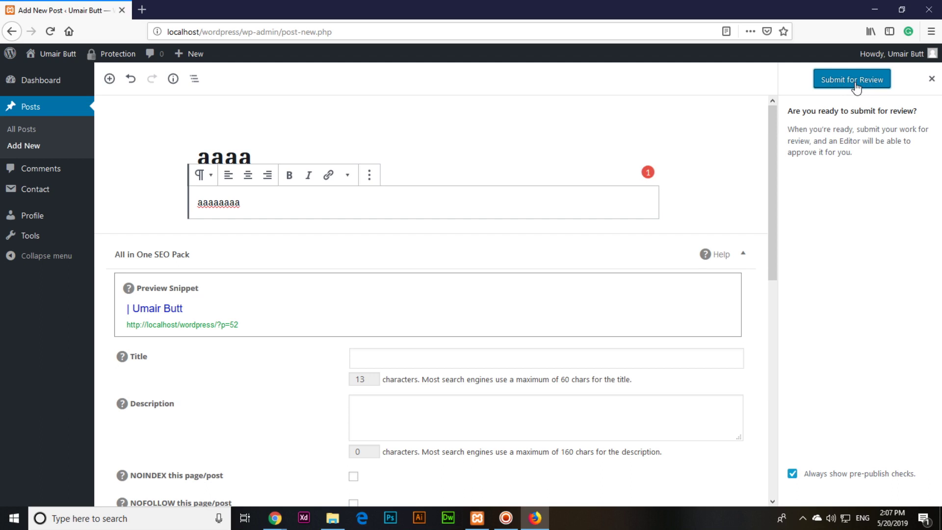
{"action": "left_click", "coordinate": [38, 132]}
{"action": "left_click", "coordinate": [546, 236]}
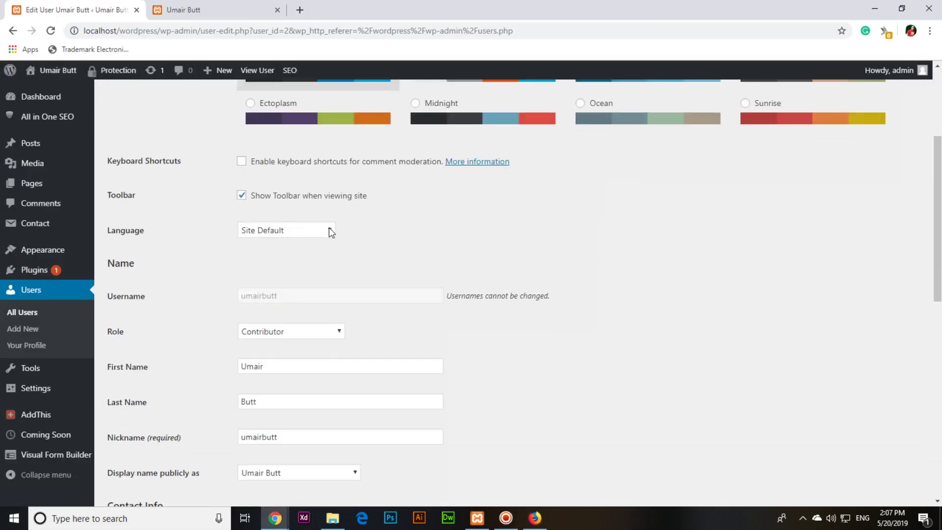
- Change the user's role to Author on the Edit User page and update
{"action": "scroll", "coordinate": [332, 233], "scroll_direction": "down", "scroll_amount": 3}
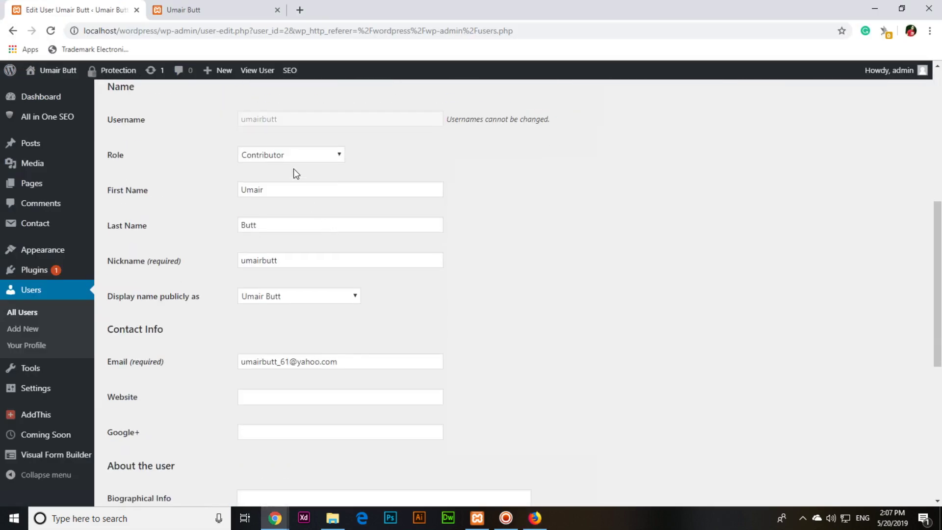
{"action": "left_click", "coordinate": [284, 153]}
{"action": "left_click", "coordinate": [285, 193]}
{"action": "scroll", "coordinate": [420, 308], "scroll_direction": "down", "scroll_amount": 7}
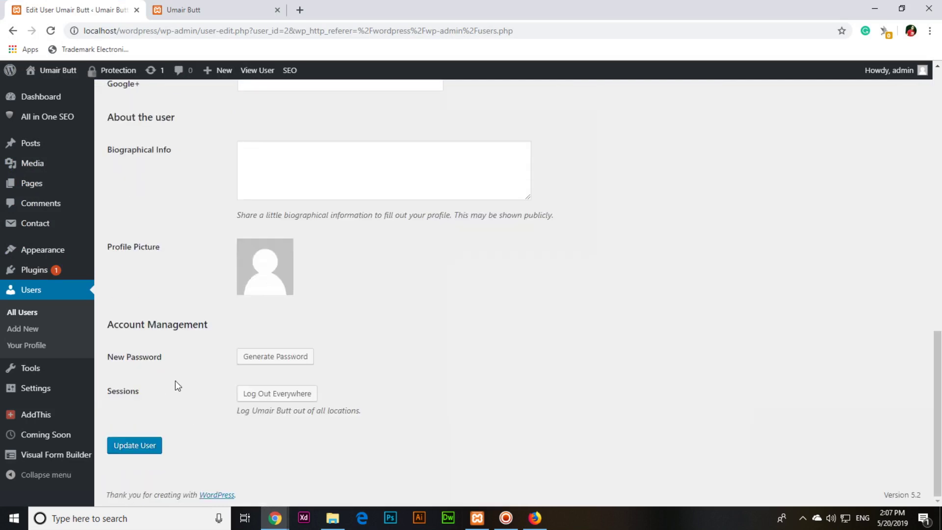
{"action": "left_click", "coordinate": [131, 446]}
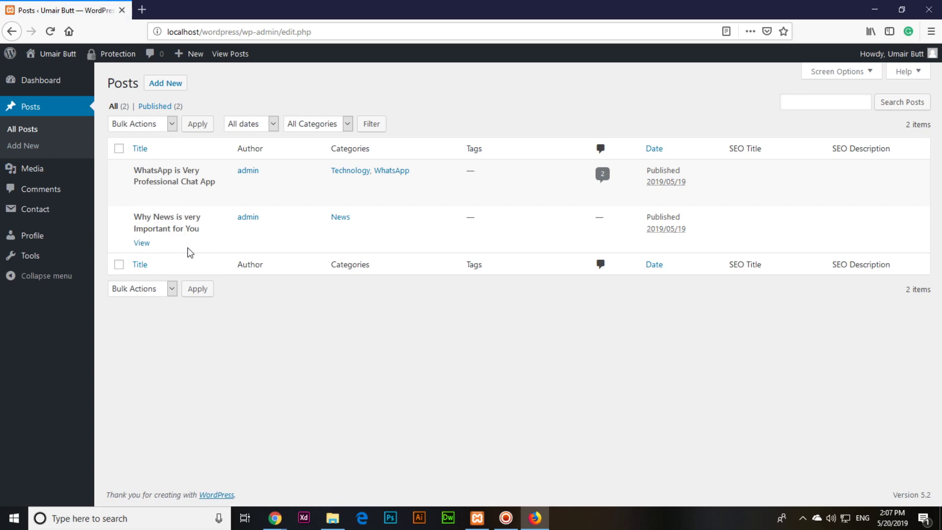
- In the admin window, set the user's role to Editor, update, and check Firefox
{"action": "key", "text": "alt+Tab"}
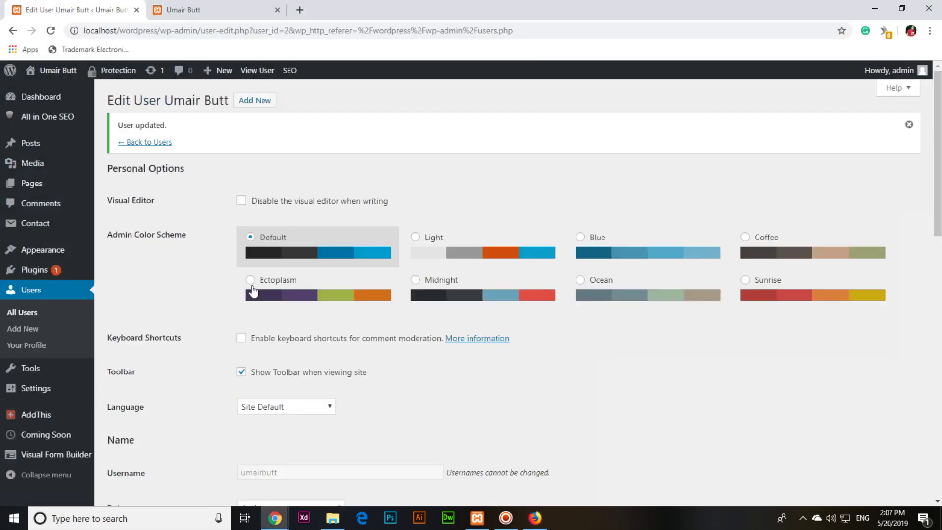
{"action": "scroll", "coordinate": [342, 334], "scroll_direction": "down", "scroll_amount": 8}
{"action": "scroll", "coordinate": [318, 216], "scroll_direction": "up", "scroll_amount": 1}
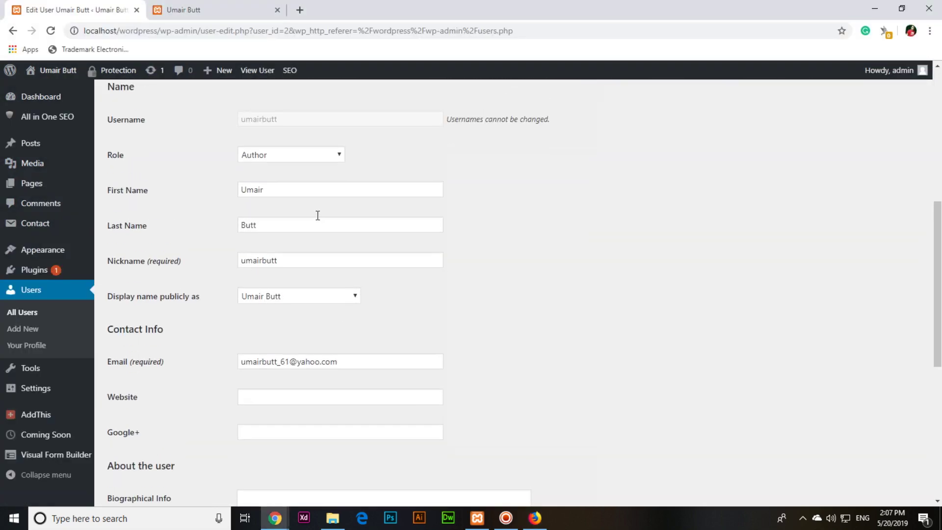
{"action": "left_click", "coordinate": [266, 154]}
{"action": "left_click", "coordinate": [275, 205]}
{"action": "scroll", "coordinate": [199, 415], "scroll_direction": "down", "scroll_amount": 6}
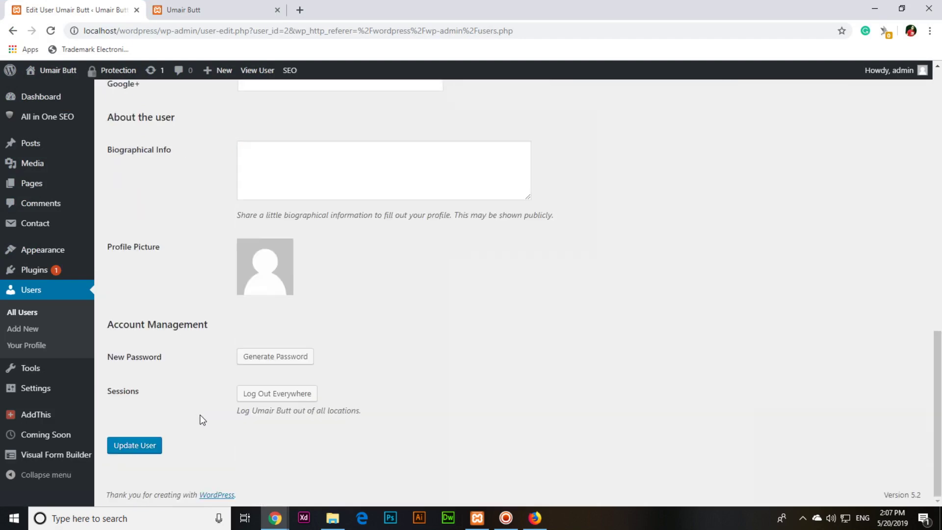
{"action": "left_click", "coordinate": [139, 446]}
{"action": "key", "text": "alt+Tab"}
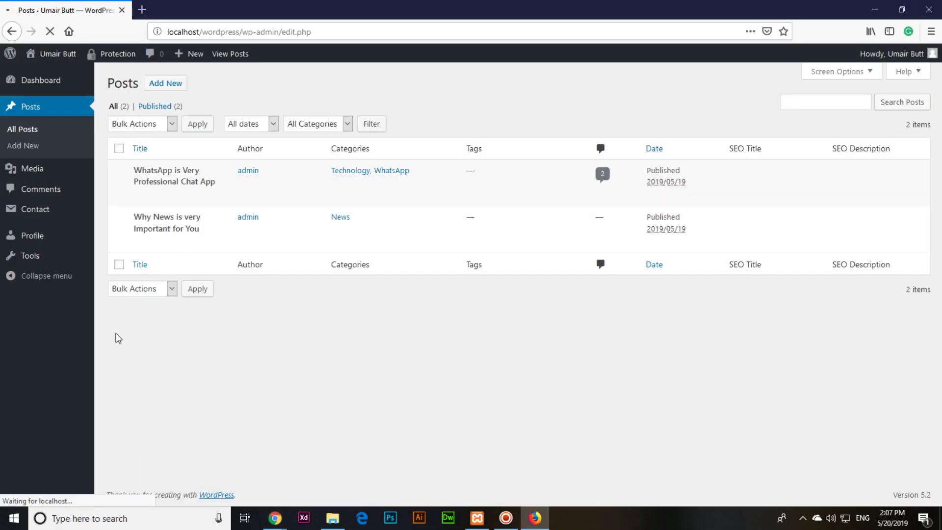
{"action": "mouse_move", "coordinate": [162, 199]}
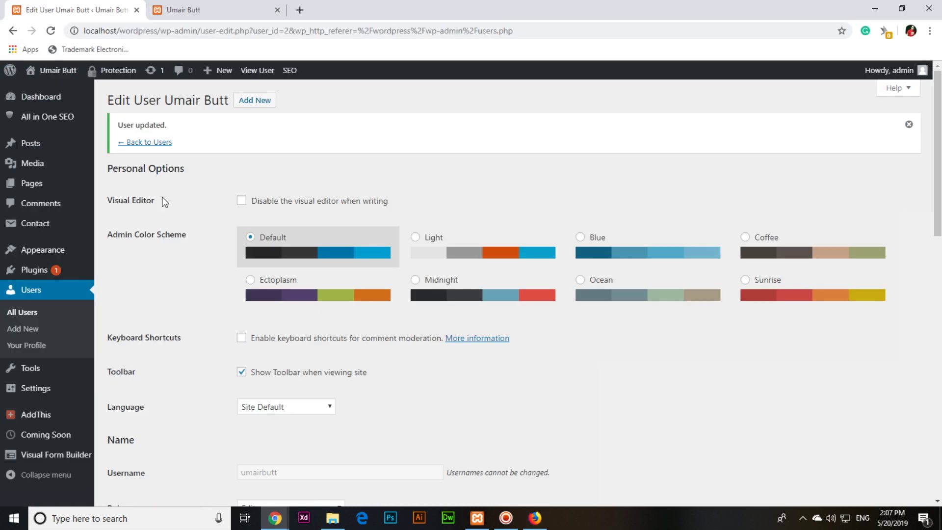
- Choose Administrator as the user's role and update the user, then return to Firefox
{"action": "scroll", "coordinate": [220, 276], "scroll_direction": "down", "scroll_amount": 13}
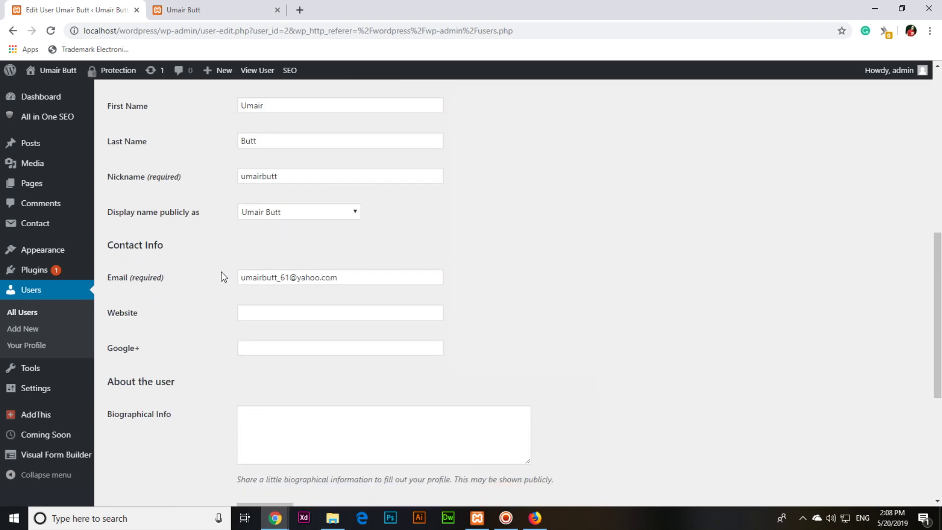
{"action": "scroll", "coordinate": [223, 277], "scroll_direction": "up", "scroll_amount": 5}
{"action": "scroll", "coordinate": [223, 277], "scroll_direction": "up", "scroll_amount": 4}
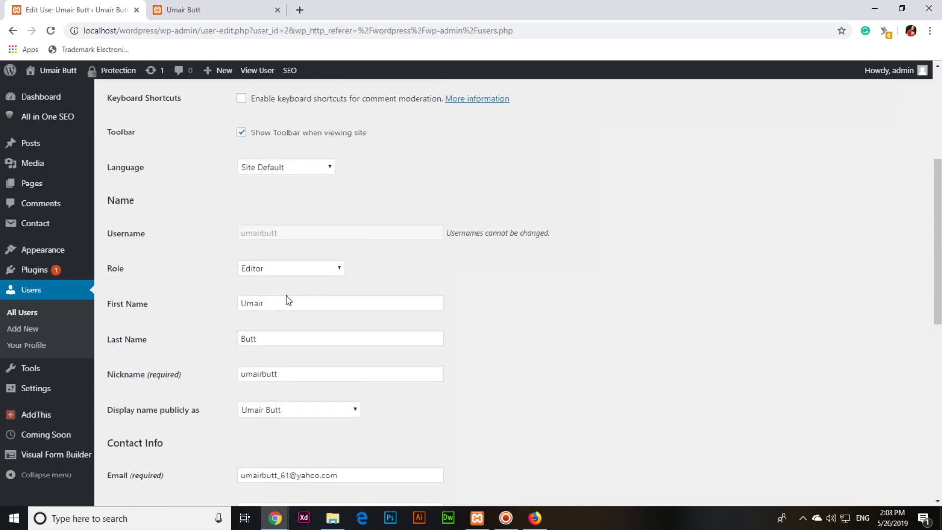
{"action": "left_click", "coordinate": [296, 273]}
{"action": "left_click", "coordinate": [296, 334]}
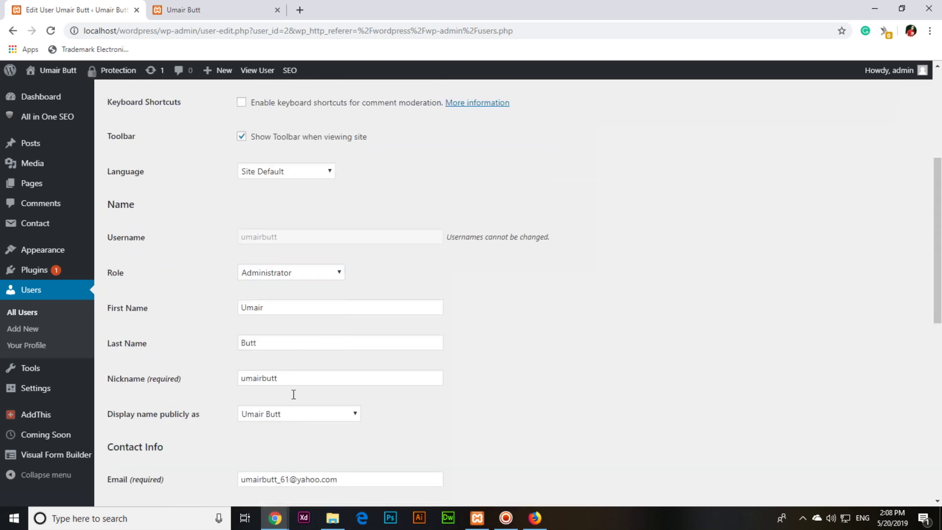
{"action": "scroll", "coordinate": [210, 399], "scroll_direction": "down", "scroll_amount": 10}
{"action": "left_click", "coordinate": [150, 448]}
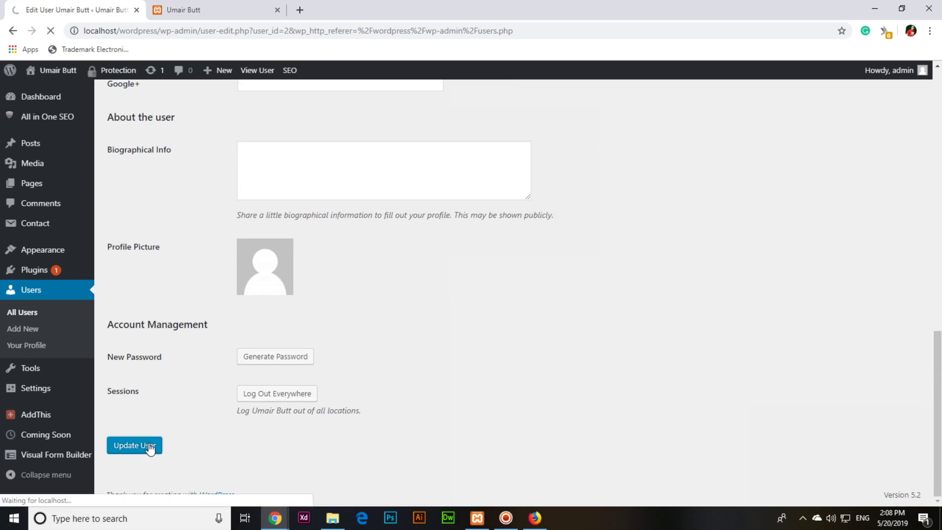
{"action": "key", "text": "alt+Tab"}
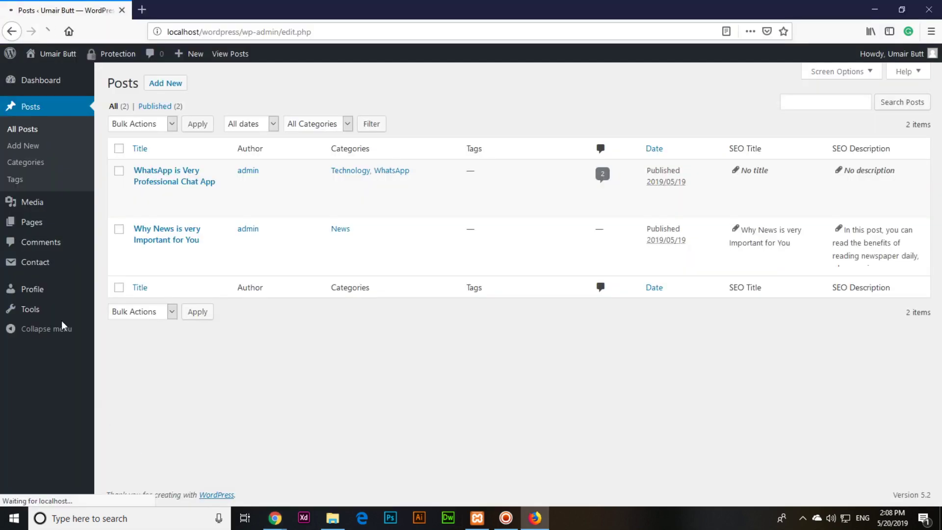
- Reload Posts in Firefox to confirm the administrator menu, then return to Chrome's Edit User page
{"action": "left_click", "coordinate": [48, 107]}
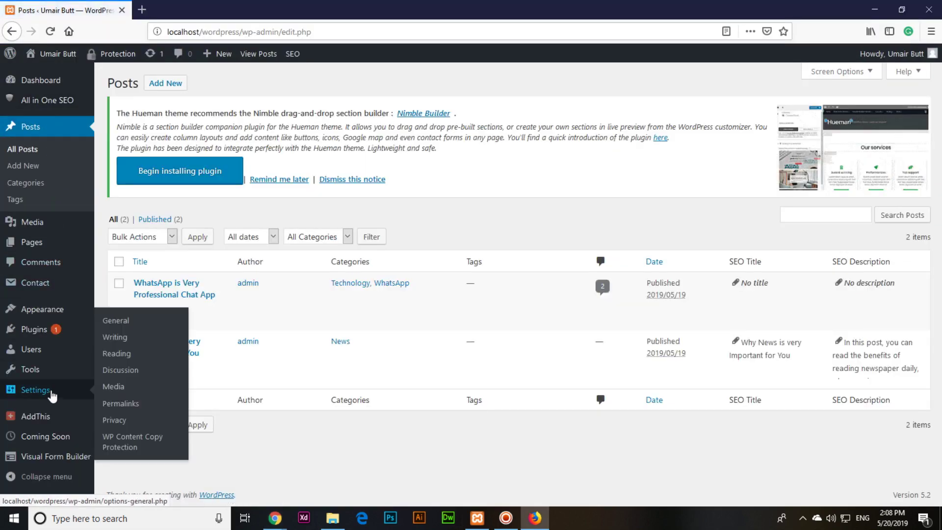
{"action": "key", "text": "alt+Tab"}
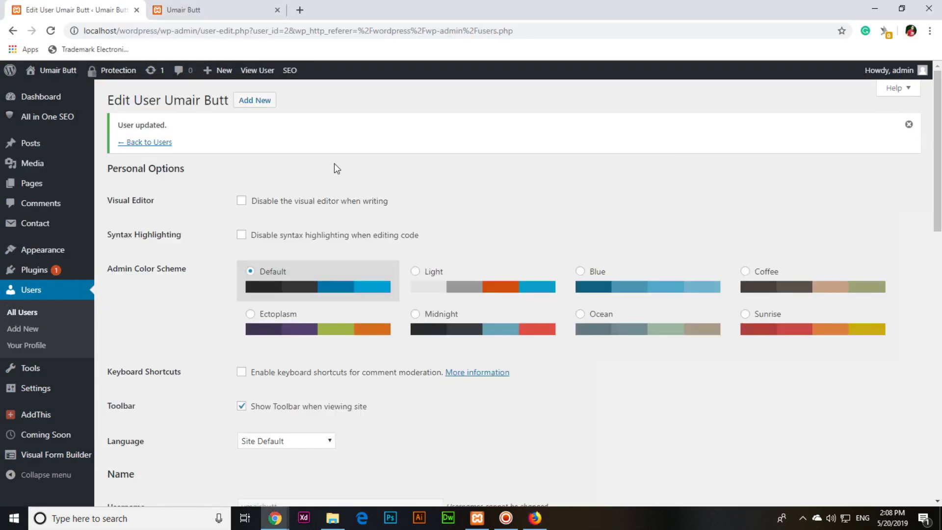
{"action": "left_click", "coordinate": [506, 518]}
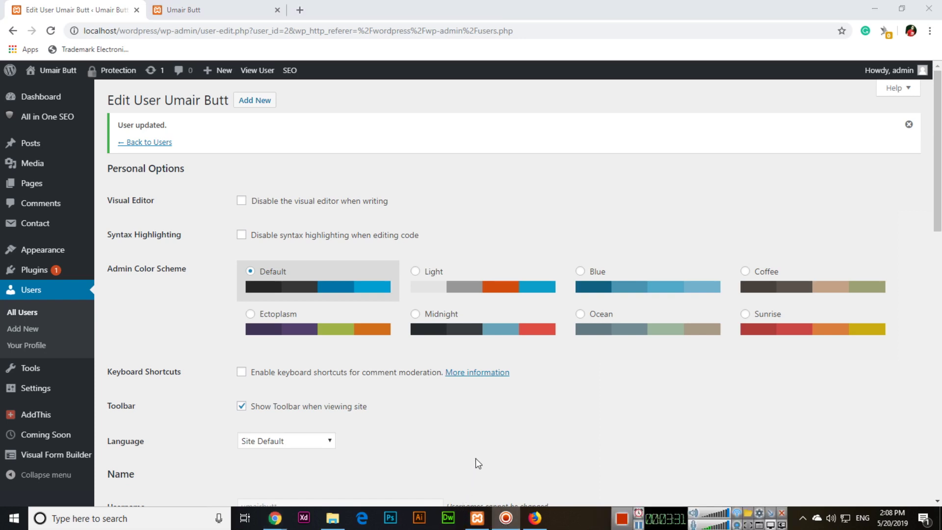